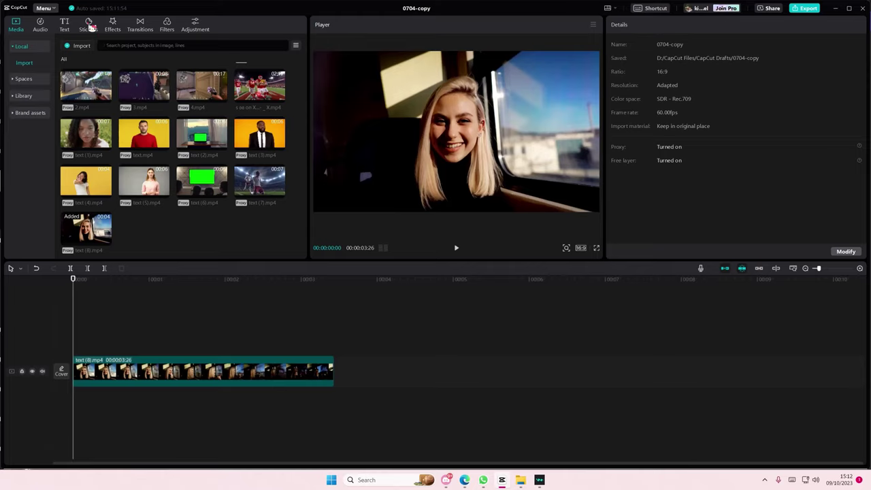
Step: Add the torn grey paper sticker from the Chic category at the clip's start, then resize and place it over the woman's face
click(88, 25)
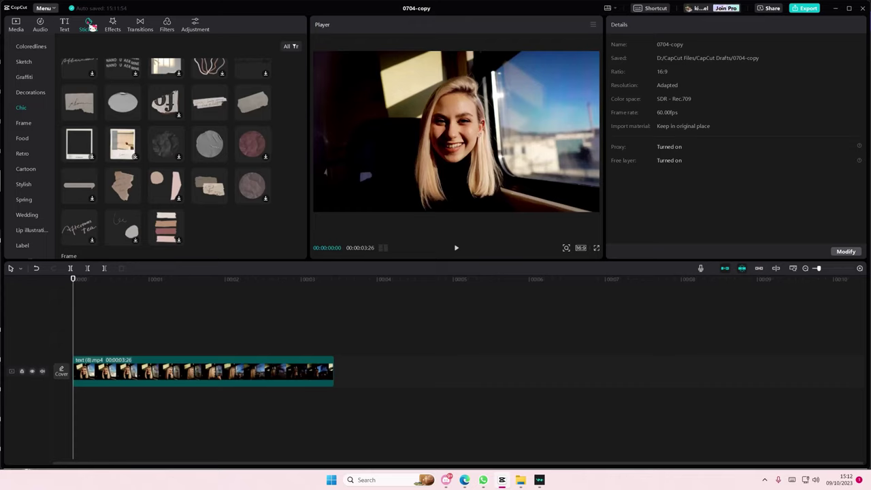
scroll(226, 215, up, 2)
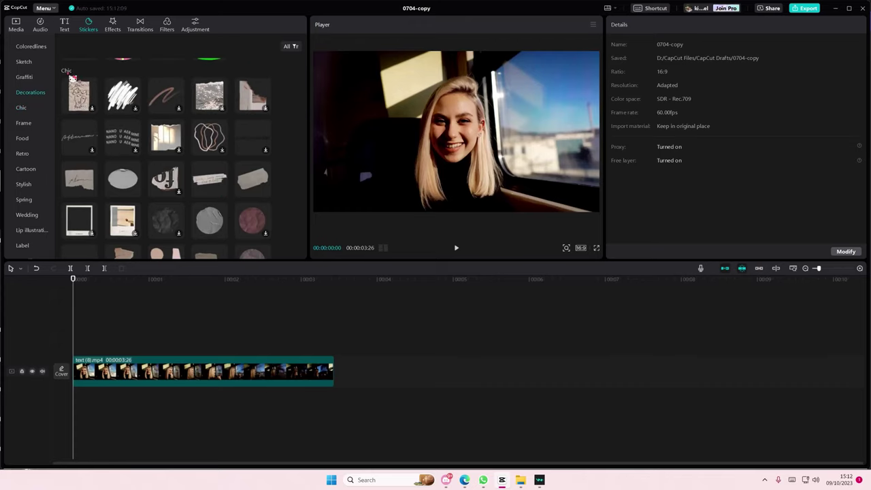
scroll(259, 223, down, 1)
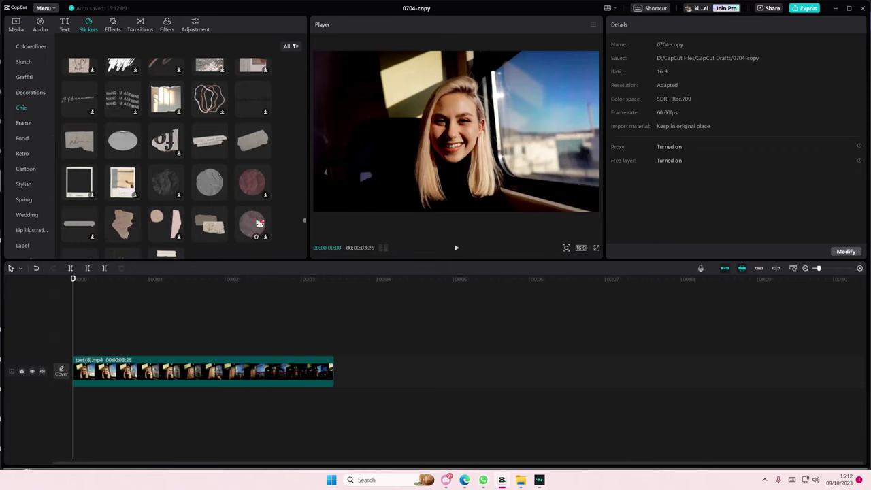
click(265, 151)
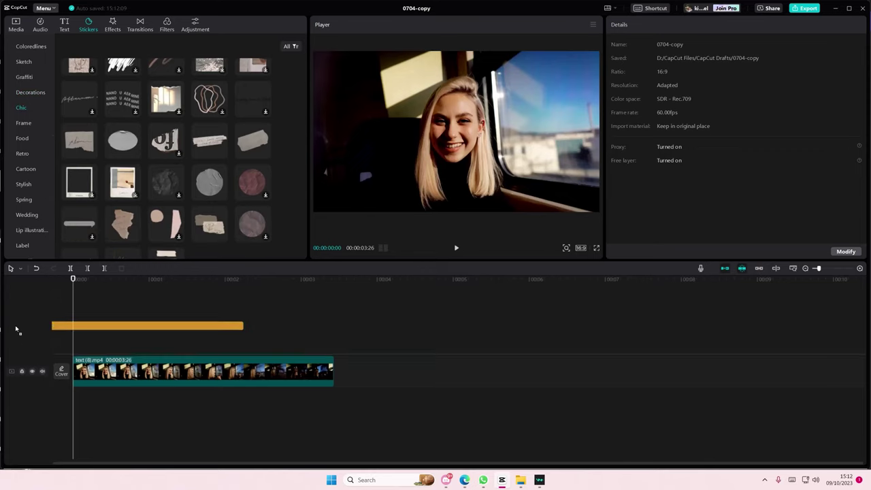
drag(503, 130, 492, 125)
drag(538, 192, 508, 171)
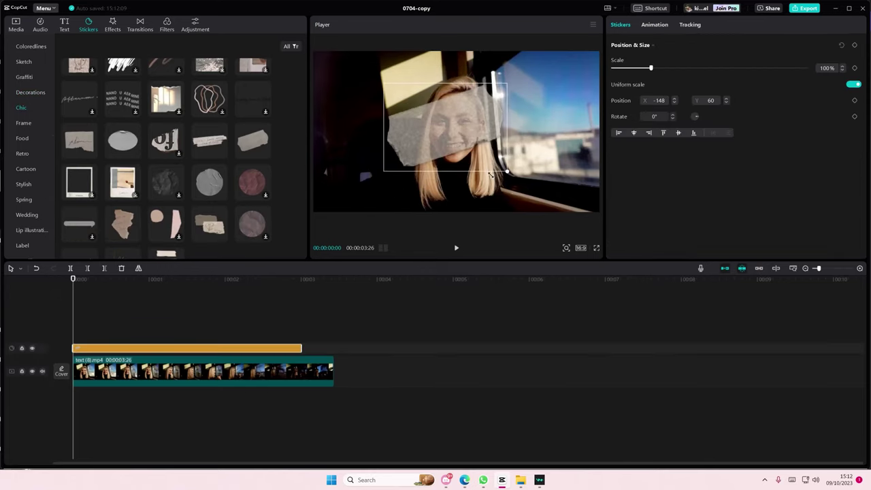
drag(473, 133, 467, 126)
Step: Add the oval grey paper sticker at the clip's start, scaled to 68% and positioned at X 280, Y -377
drag(129, 143, 55, 324)
drag(537, 187, 508, 166)
drag(478, 150, 534, 199)
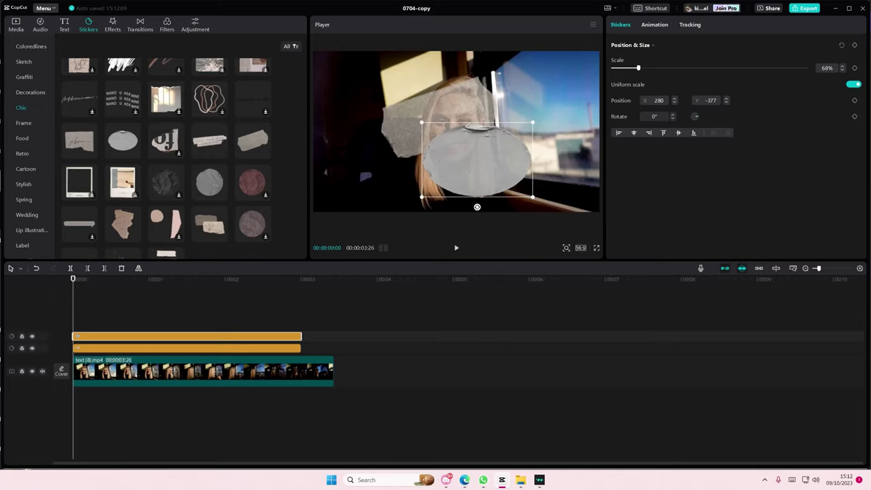
Step: Scale the torn paper sticker to 76% and position it at X -203, Y 197, overlapping the oval sticker
click(234, 347)
drag(502, 160, 514, 170)
click(197, 333)
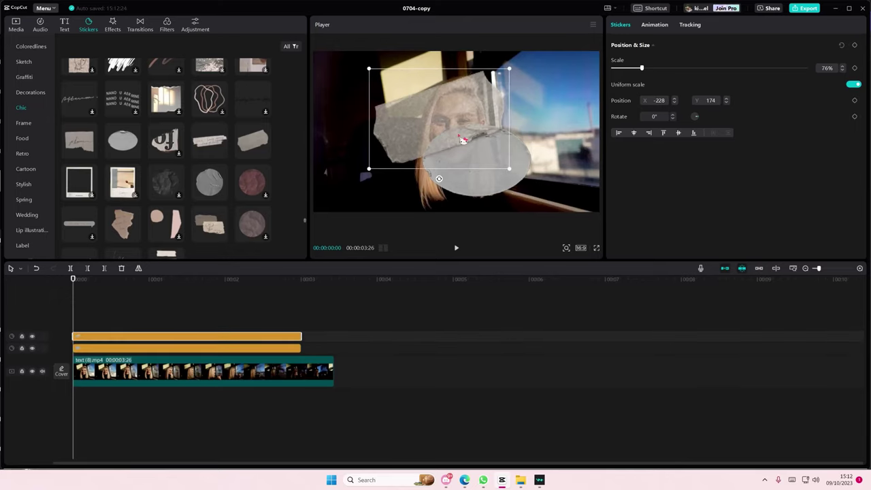
drag(463, 140, 466, 137)
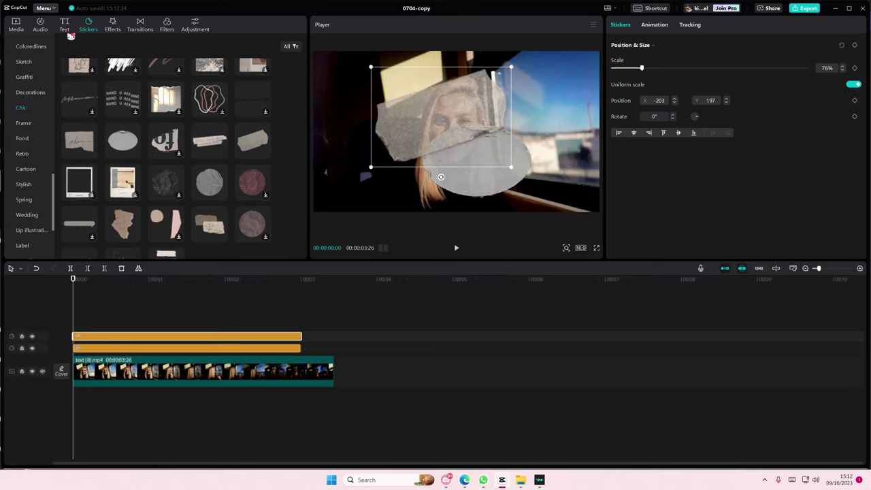
Step: Add a default text at the clip's start reading "TRAVEL" on one line and "VLOG #124" on the next
click(66, 27)
click(88, 80)
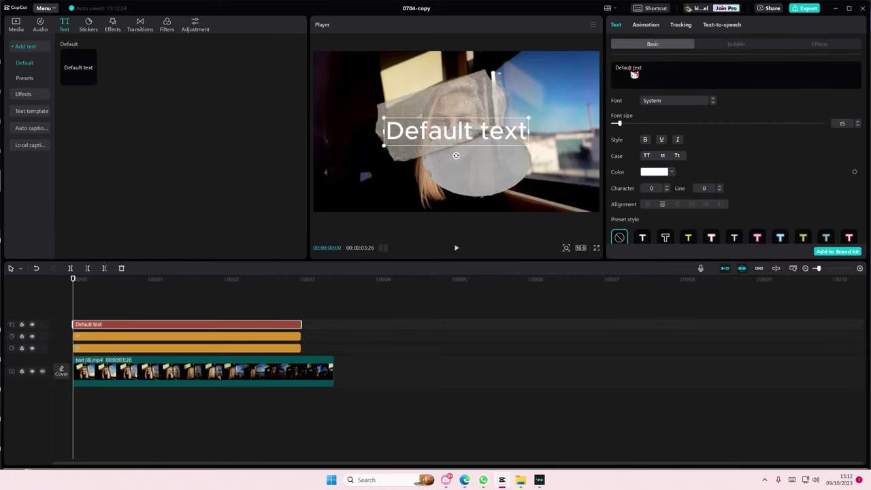
click(635, 74)
text(TRAVEL)
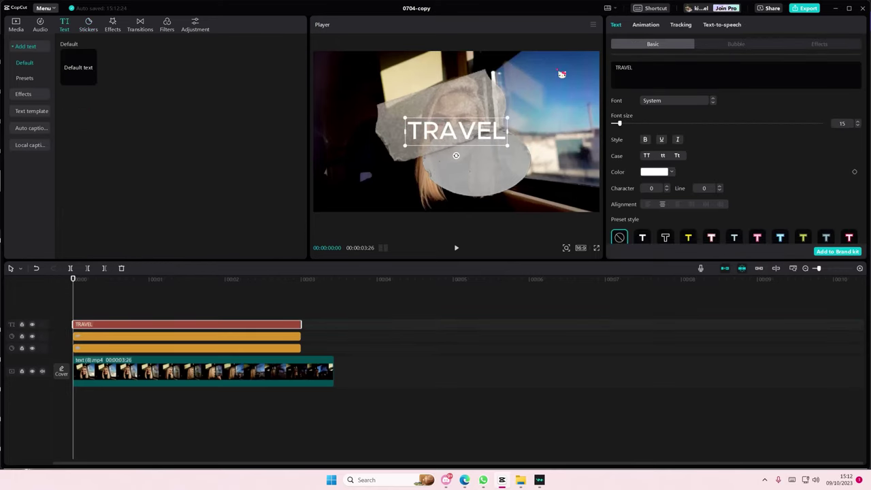
key(Return)
text(VLOG)
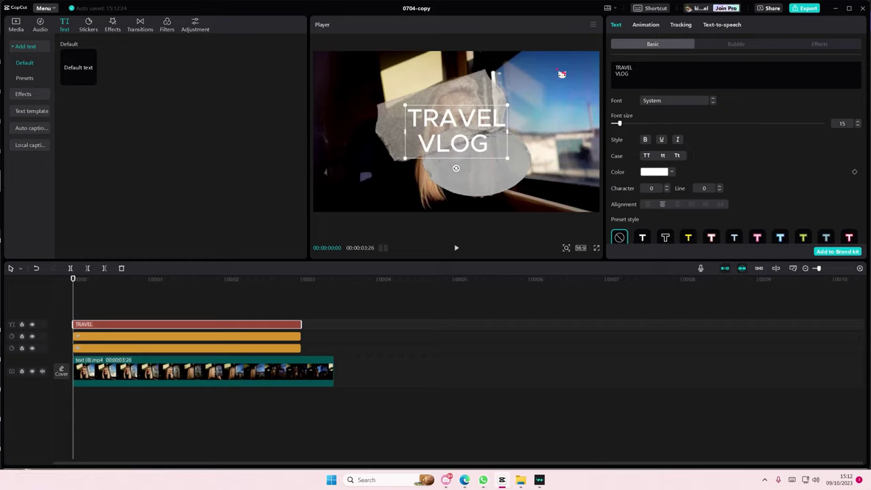
text( #12)
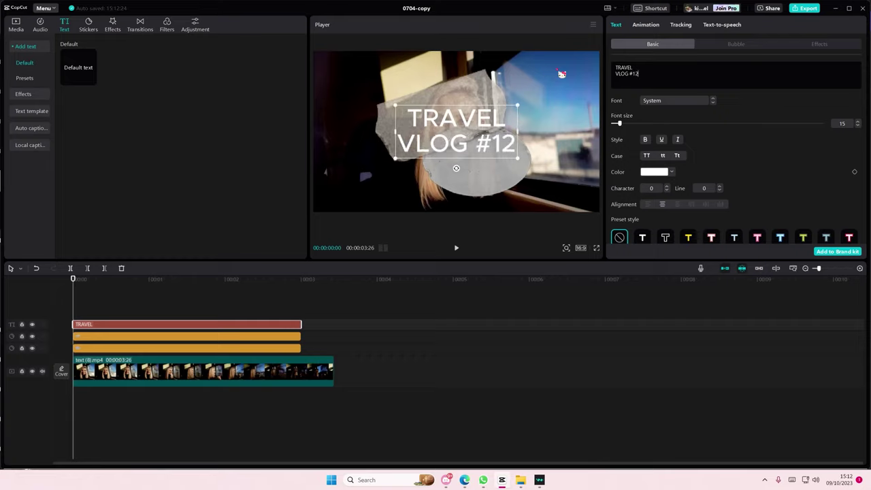
text(4)
Step: Set the text's font to Pretty Garden and move and tilt the text to match the torn paper sticker
click(670, 103)
click(681, 166)
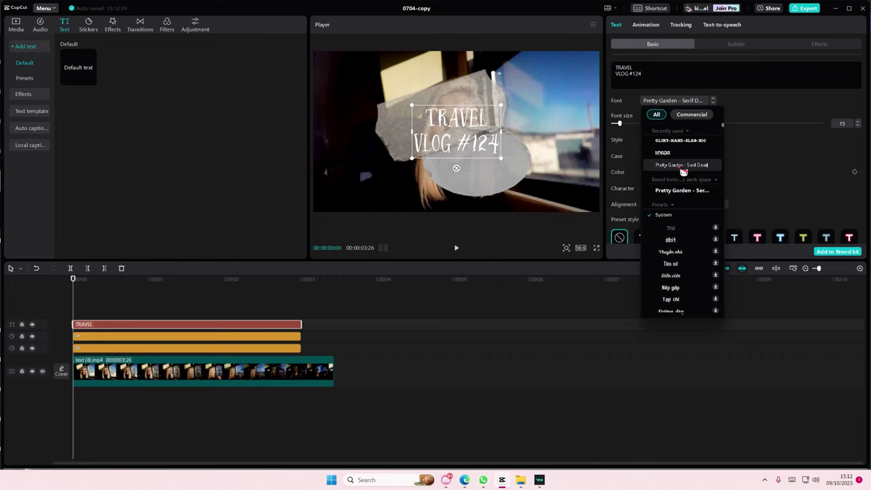
click(534, 141)
mouse_move(458, 169)
mouse_down()
mouse_move(442, 174)
mouse_move(477, 163)
mouse_move(460, 158)
mouse_up()
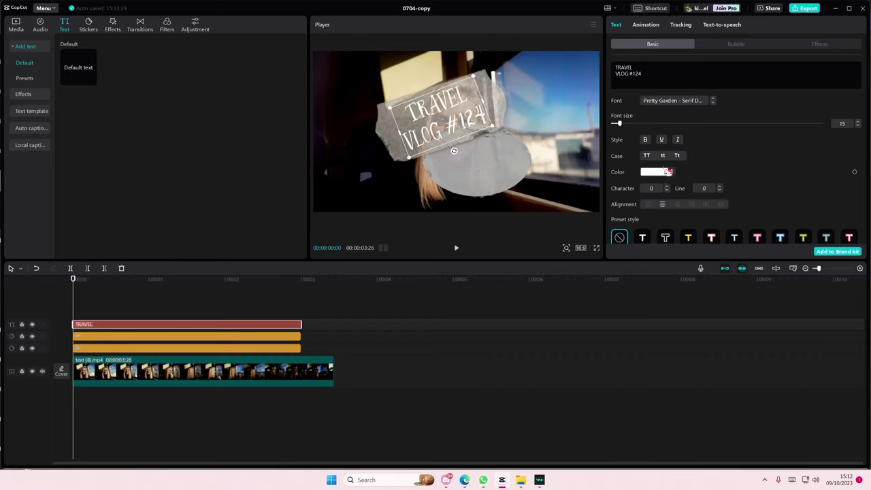
Step: Apply the white preset style with black outline to the travel text and recolor its fill with a grey sampled from the paper
click(650, 240)
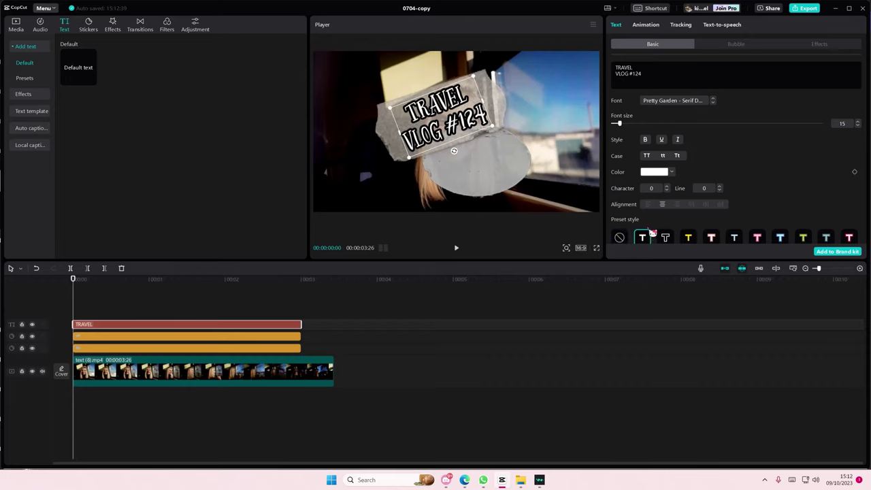
scroll(652, 234, down, 1)
click(654, 141)
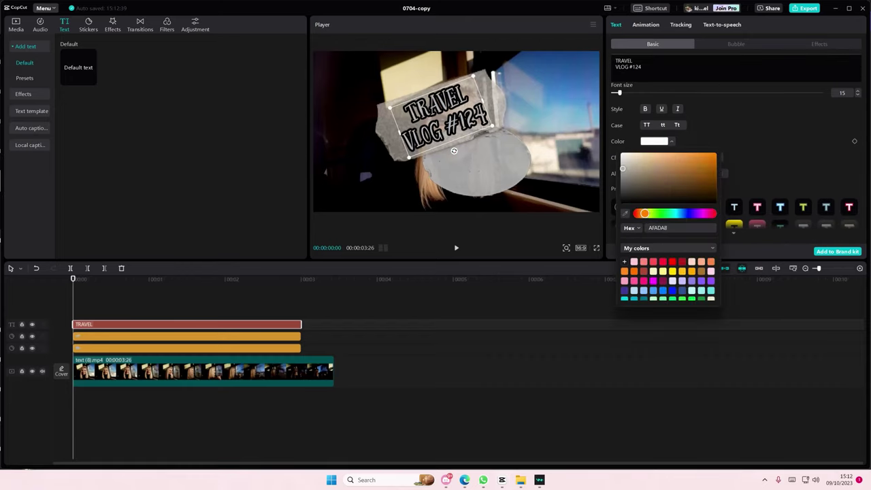
click(490, 173)
drag(482, 119, 483, 120)
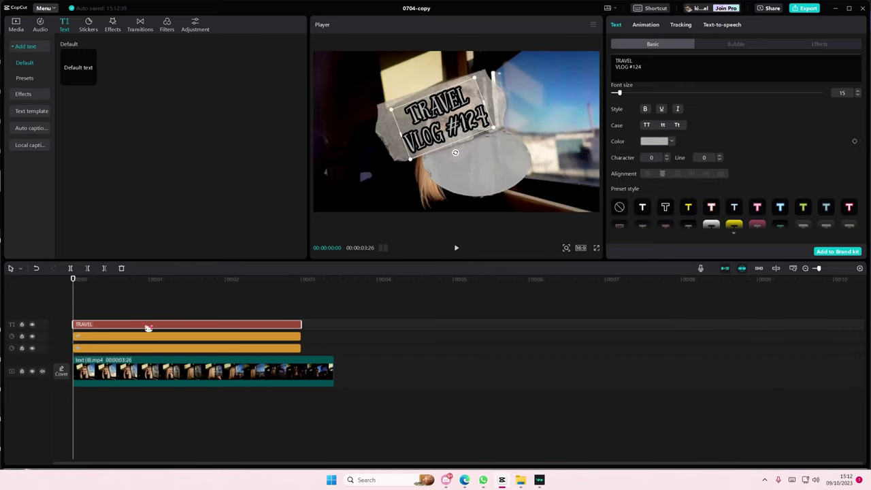
Step: Duplicate the travel text, straighten it, change its wording to "LONDON", and enlarge it on the oval paper sticker
key(ctrl+v)
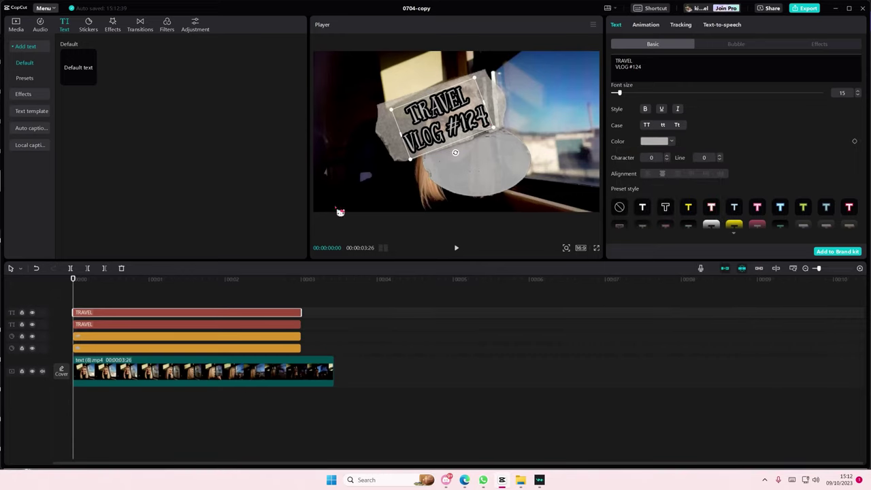
drag(446, 125, 469, 187)
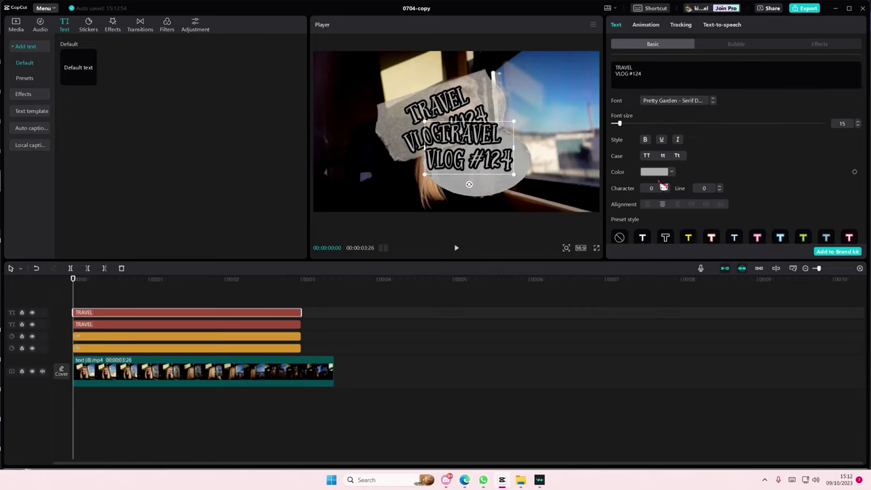
scroll(664, 188, down, 5)
drag(480, 152, 497, 165)
scroll(706, 125, up, 5)
drag(661, 71, 571, 66)
text(LO)
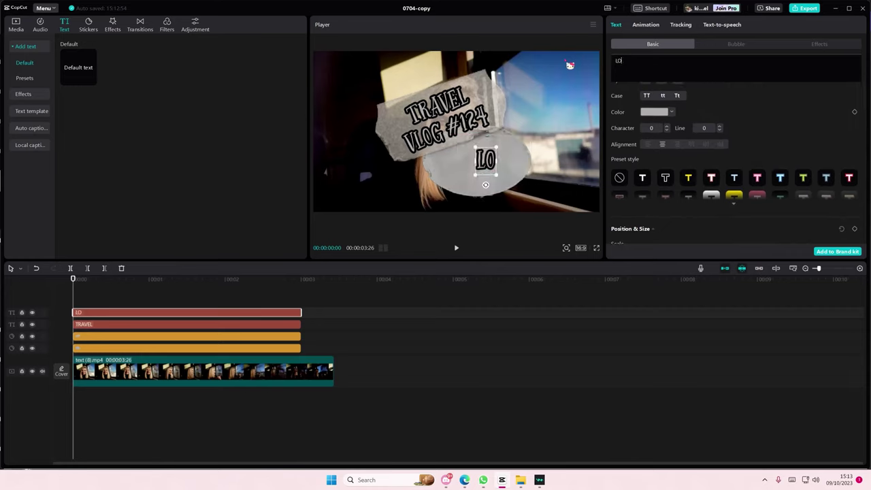
text(NDON)
drag(518, 175, 523, 186)
Step: Apply the black preset style with white outline to the LONDON text
click(666, 179)
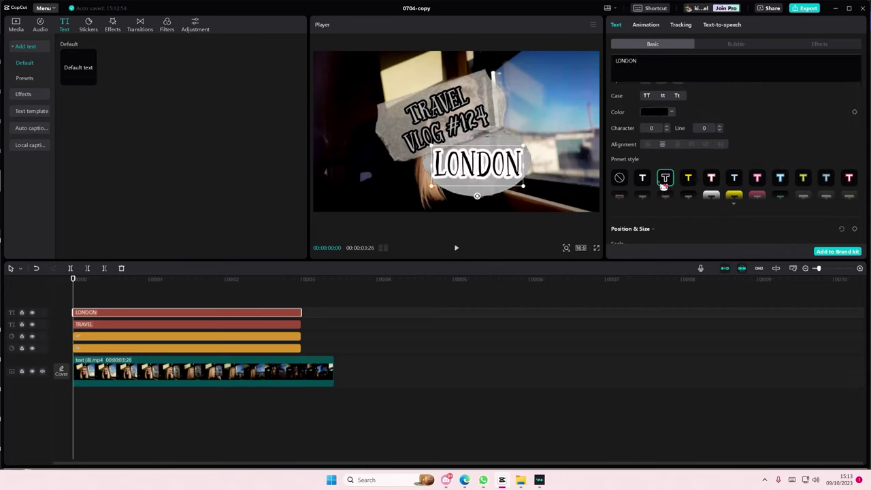
click(669, 112)
click(670, 115)
Step: Try several fonts on the LONDON text and set it to Brand
scroll(674, 120, up, 2)
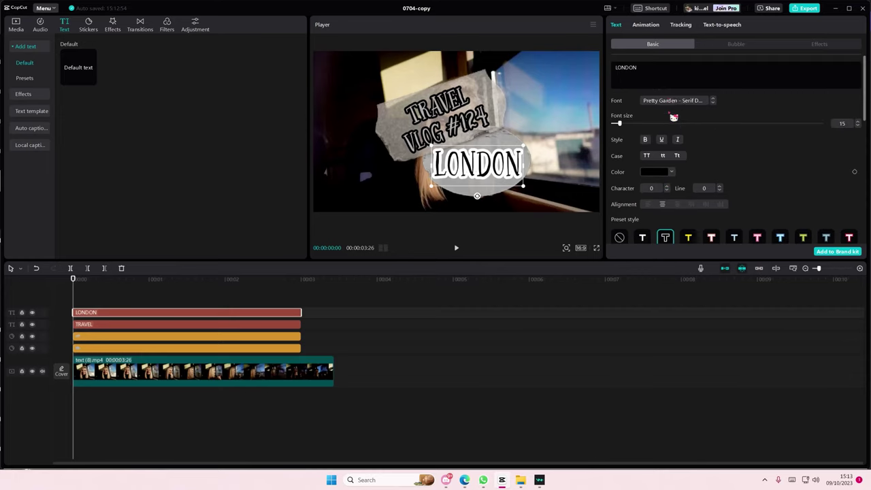
click(678, 100)
click(689, 167)
scroll(685, 258, down, 5)
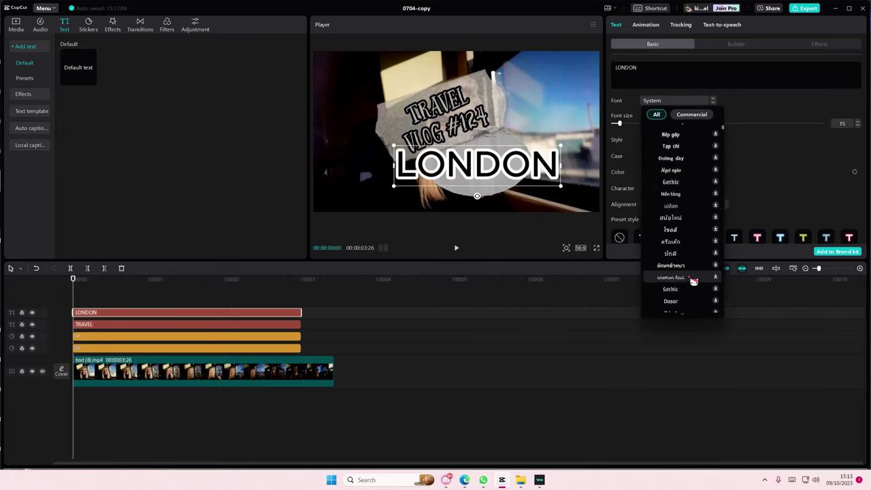
scroll(677, 224, up, 5)
click(675, 191)
click(671, 205)
click(672, 275)
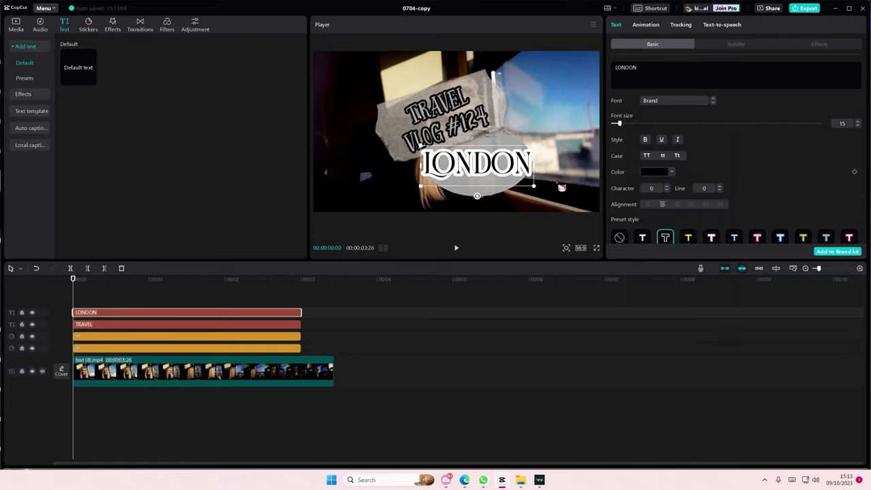
Step: Fit the LONDON text inside the oval sticker and set its stroke thickness to 20
scroll(674, 196, down, 1)
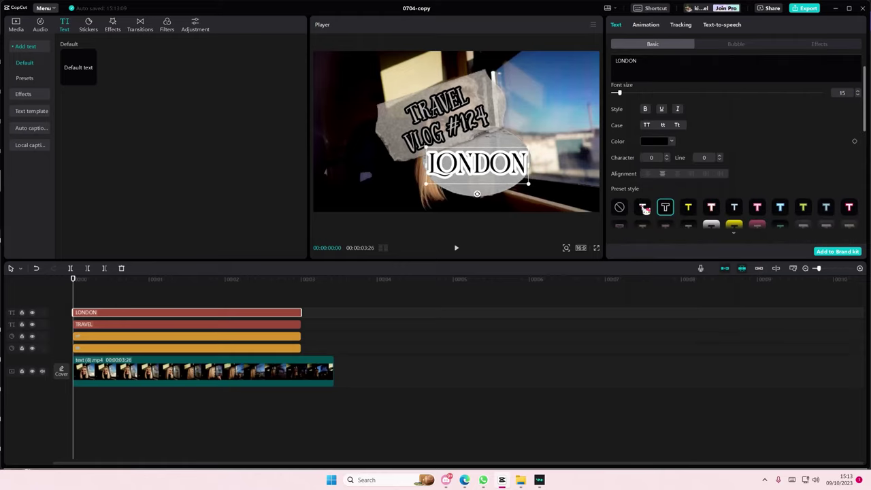
scroll(664, 197, down, 5)
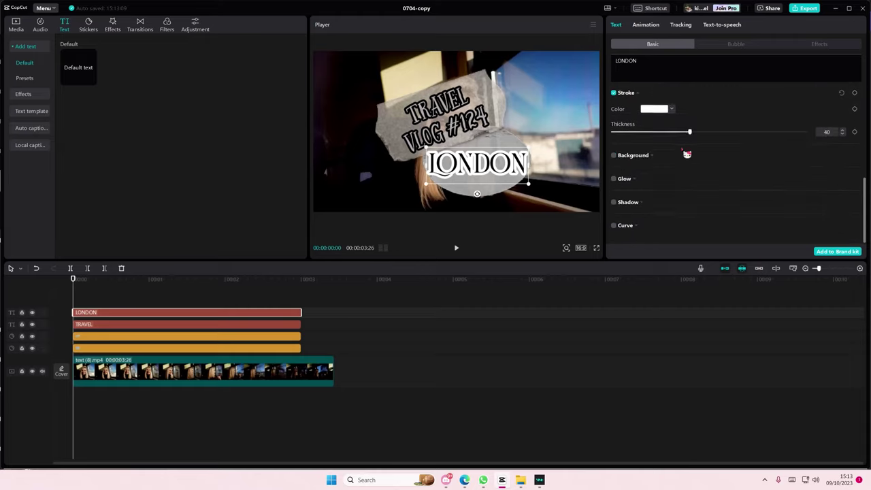
mouse_move(664, 139)
mouse_down()
mouse_move(635, 138)
mouse_move(657, 142)
mouse_up()
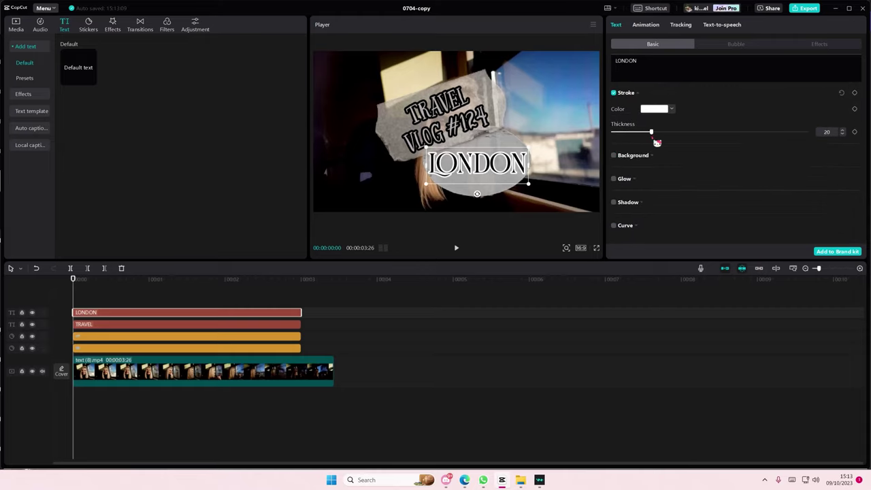
Step: Recolor the LONDON text's fill with a grey sampled from the picture
scroll(652, 142, up, 6)
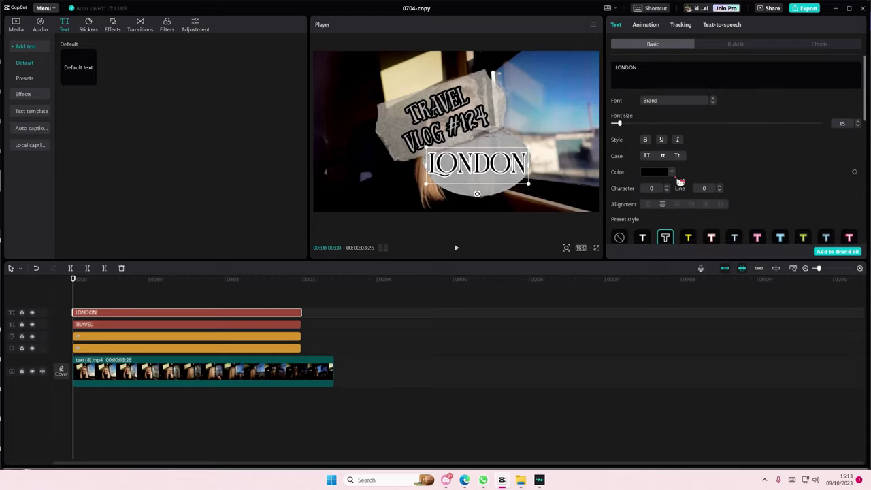
click(655, 173)
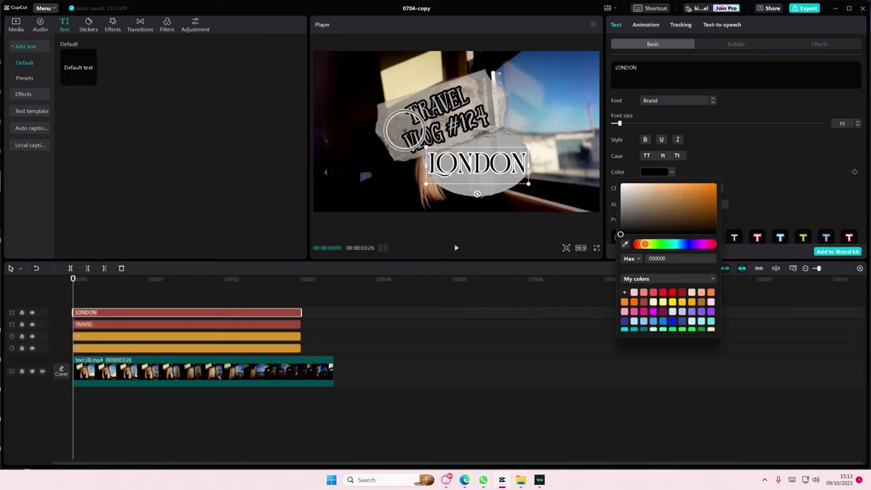
click(630, 206)
click(712, 164)
Step: Switch the LONDON text to the white preset style with black outline
scroll(701, 171, down, 1)
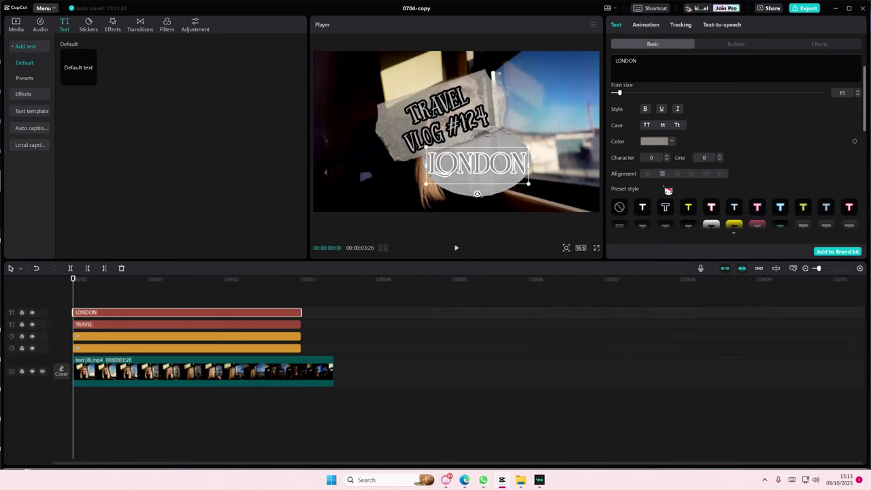
click(665, 207)
click(648, 211)
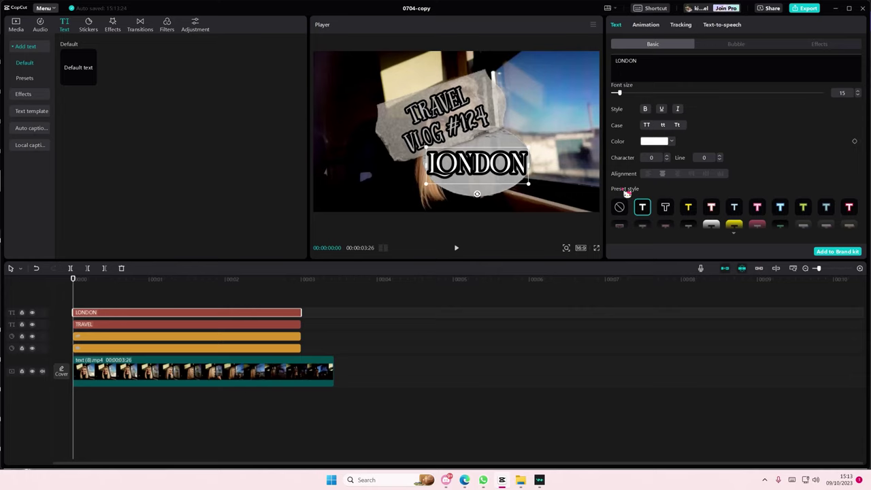
Step: Recolor the LONDON text's fill to the brownish grey A08E82 sampled from the torn paper area
click(650, 143)
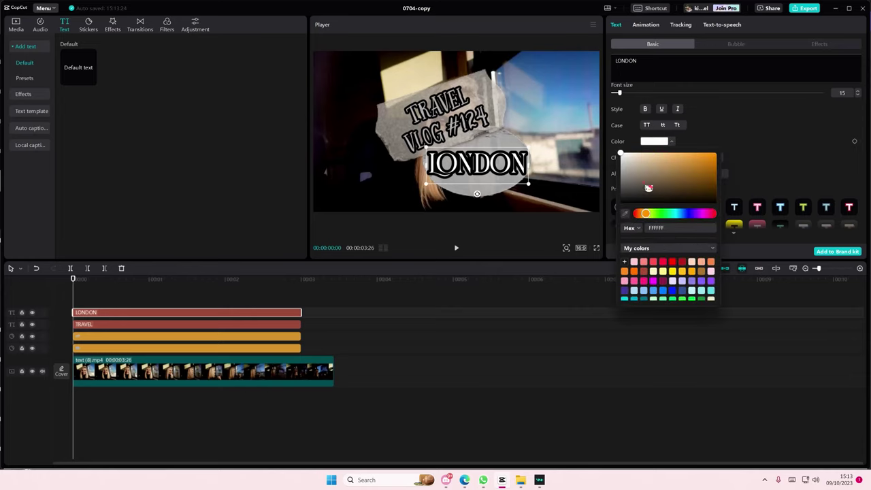
click(625, 213)
click(495, 106)
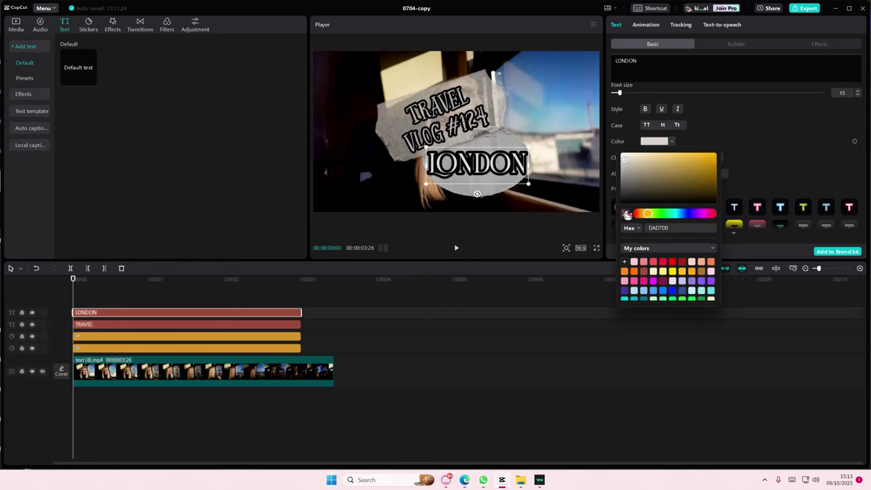
click(452, 112)
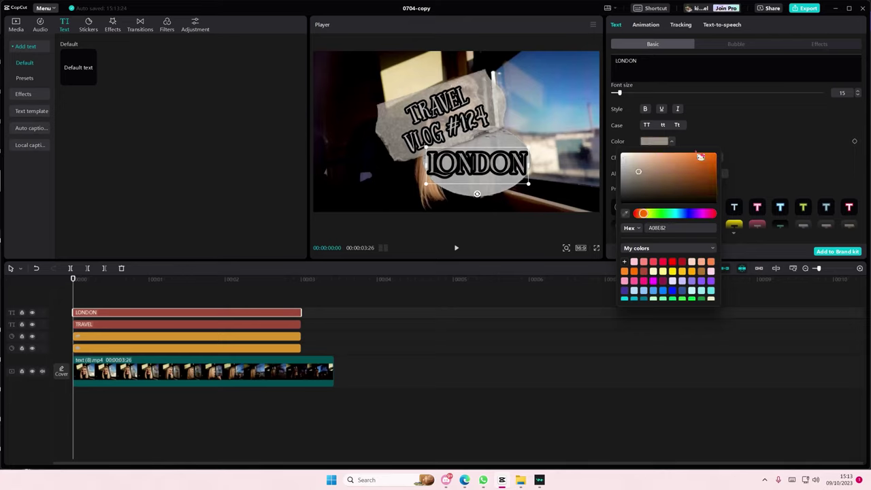
click(739, 161)
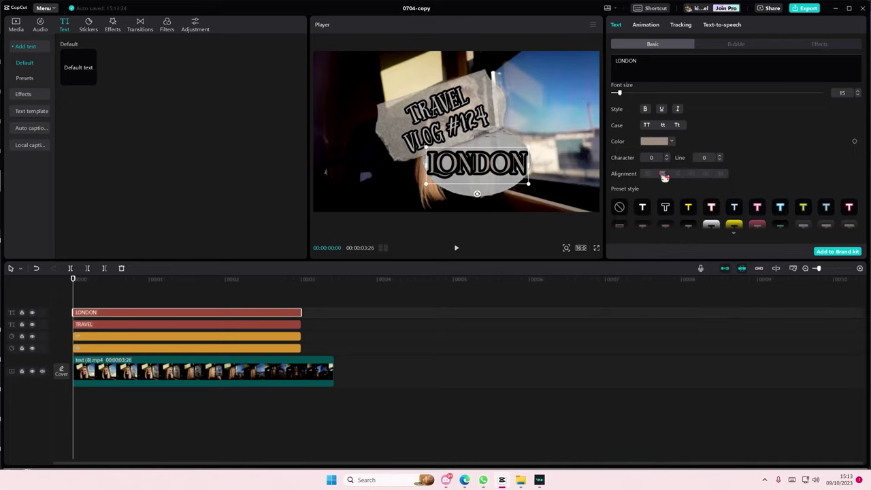
Step: Try a stroke thickness of 17 on the LONDON text, and a shadow in place of the stroke
scroll(665, 177, down, 8)
mouse_move(688, 176)
mouse_down()
mouse_move(638, 183)
mouse_move(652, 183)
mouse_up()
click(656, 154)
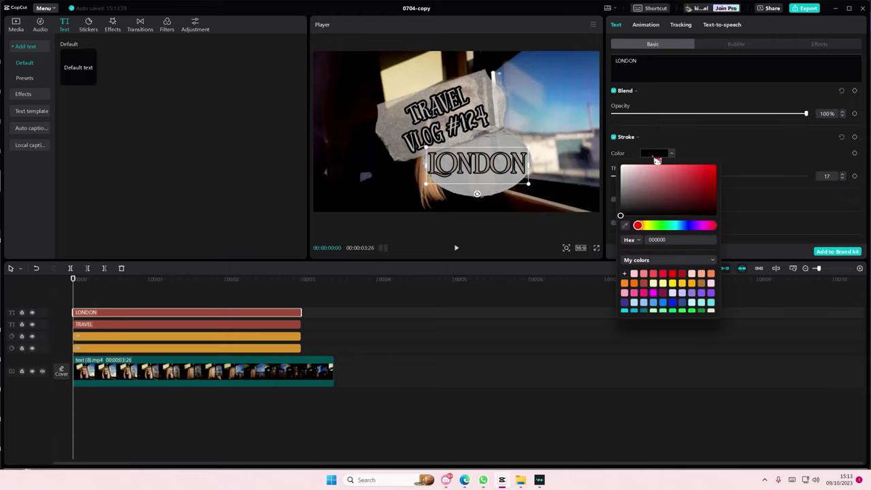
click(614, 136)
scroll(622, 157, down, 2)
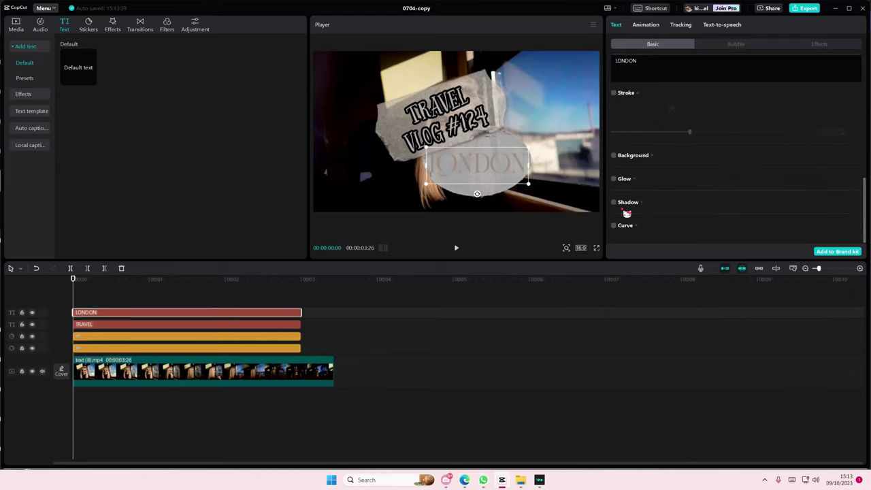
click(614, 203)
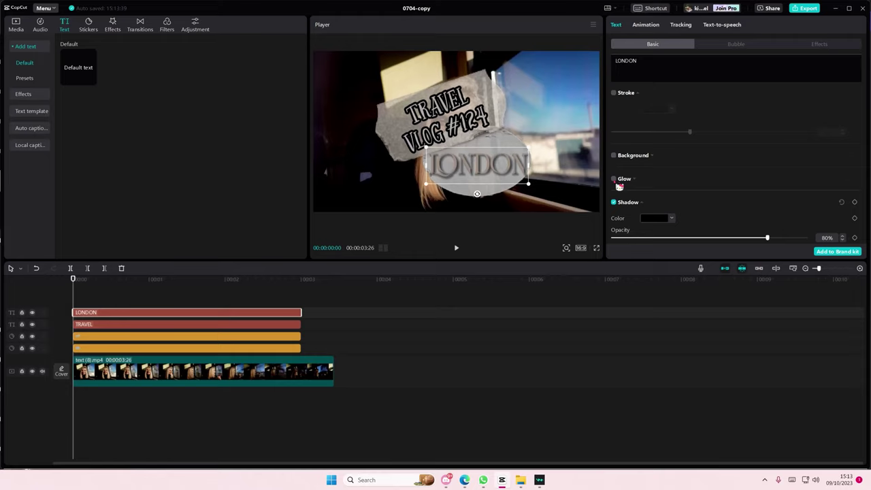
click(614, 203)
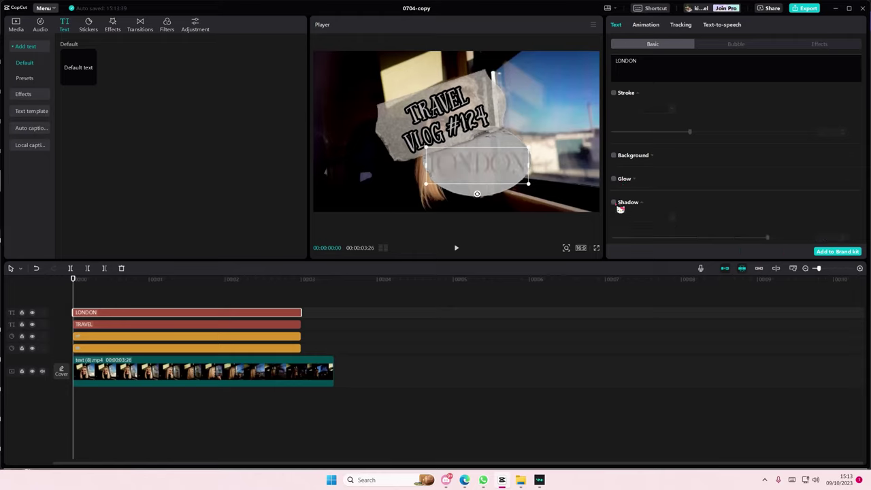
Step: Turn on the LONDON text's stroke and set its thickness to 25
scroll(618, 147, up, 2)
click(614, 124)
mouse_move(699, 168)
mouse_down()
mouse_move(801, 189)
mouse_move(654, 179)
mouse_move(666, 181)
mouse_up()
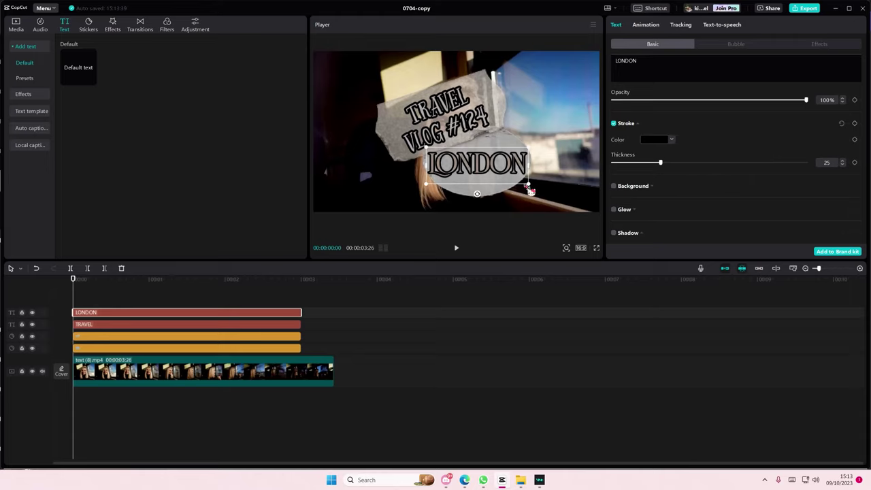
Step: Select both texts and both paper stickers together and nudge the whole group slightly up and left in the frame
click(227, 292)
click(179, 294)
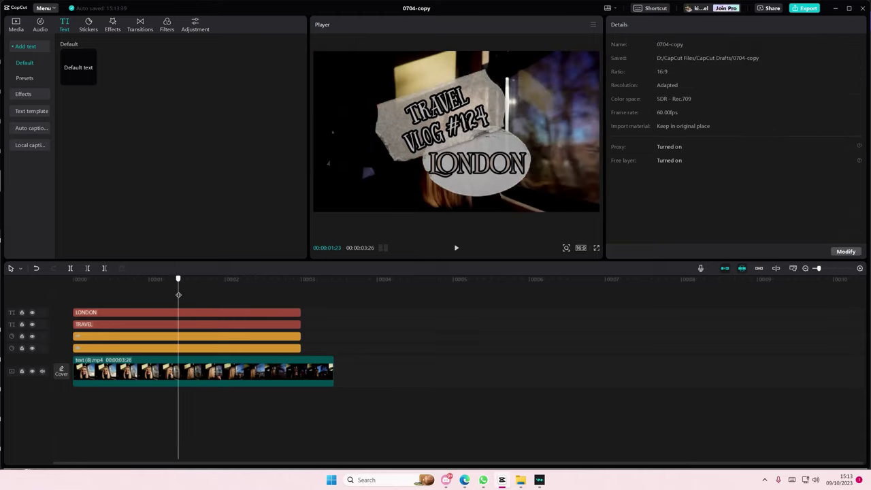
drag(179, 295, 26, 290)
click(200, 336)
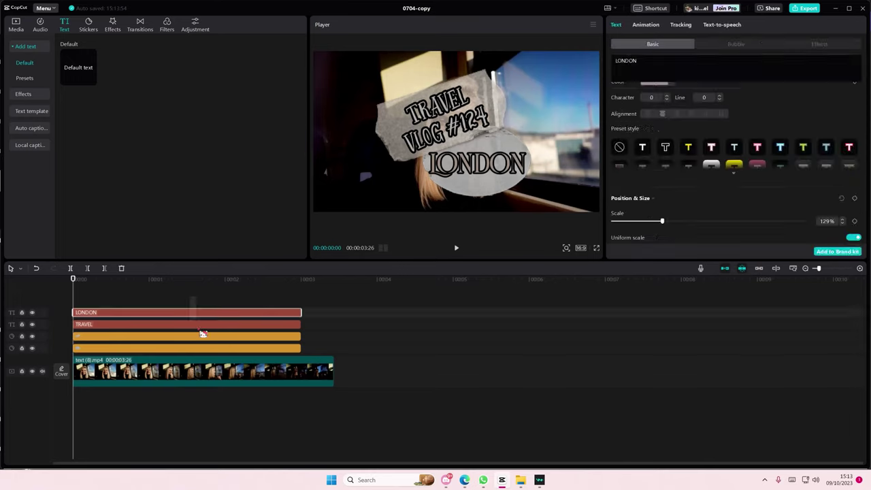
click(204, 348)
click(312, 353)
drag(311, 353, 265, 315)
drag(469, 185, 468, 181)
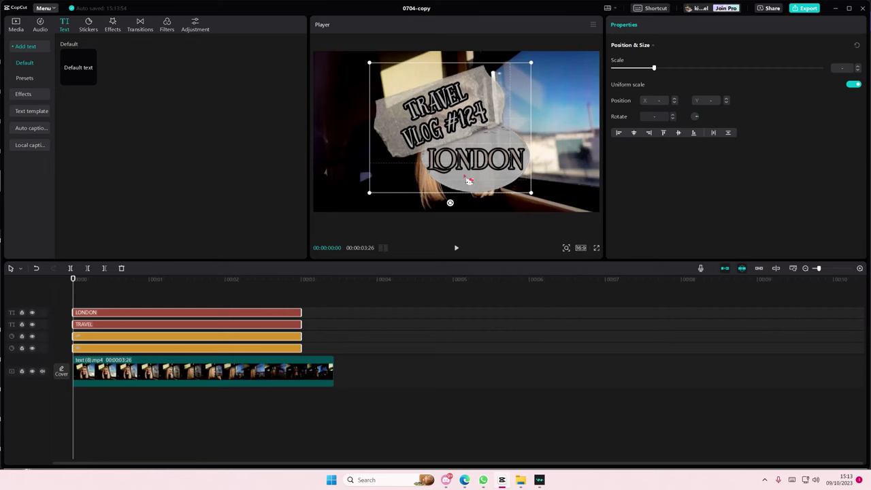
Step: Look through the sticker library's categories and examine the Travel collection for decorations that suit the title
click(89, 26)
scroll(279, 189, up, 10)
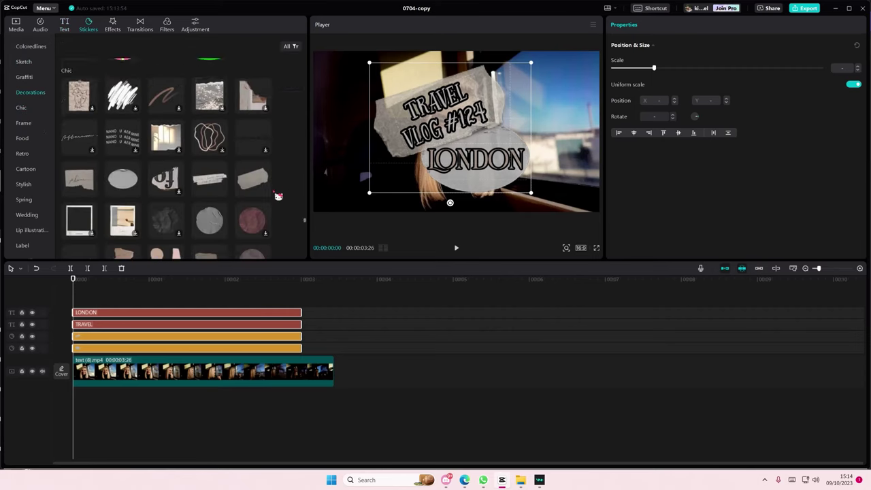
scroll(204, 164, up, 5)
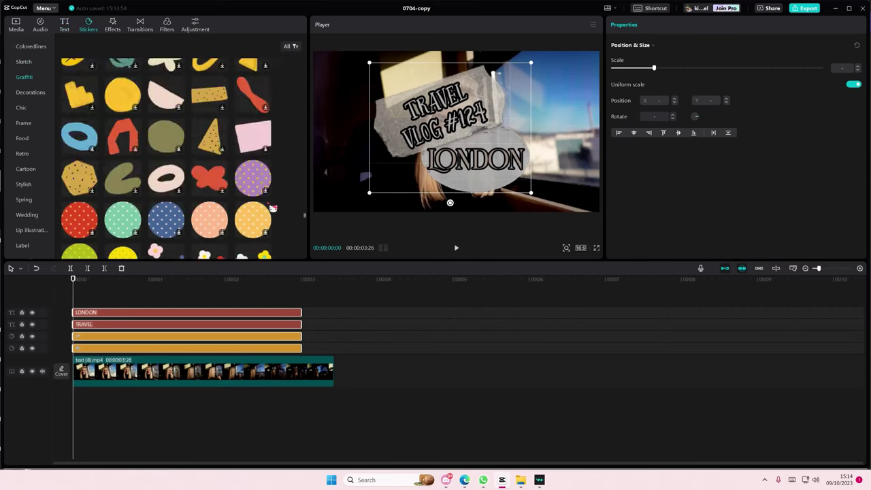
click(212, 289)
scroll(170, 163, up, 10)
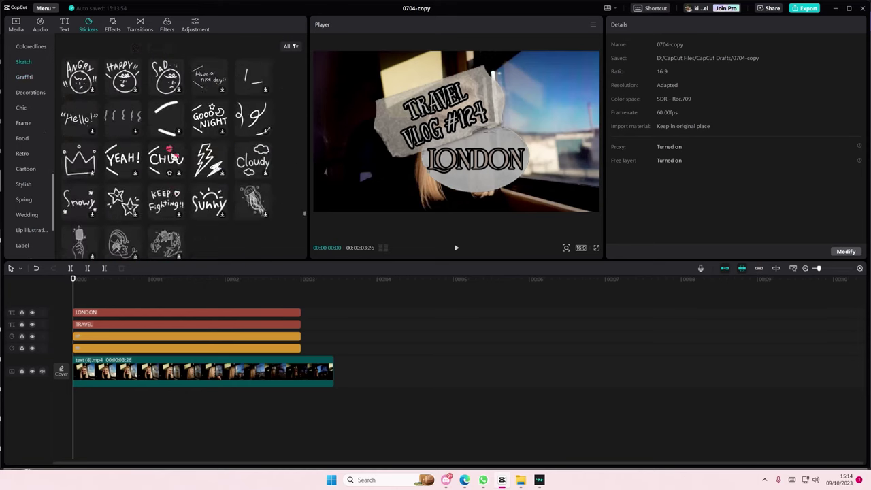
scroll(167, 157, up, 10)
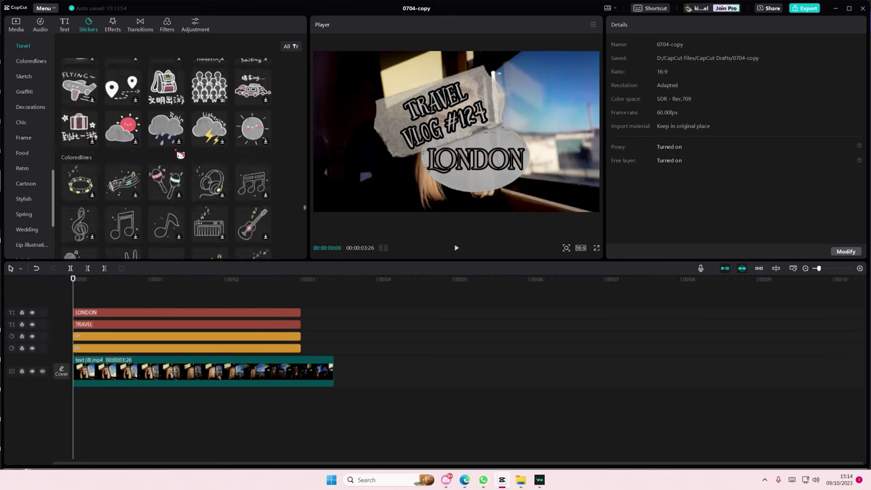
scroll(190, 151, up, 2)
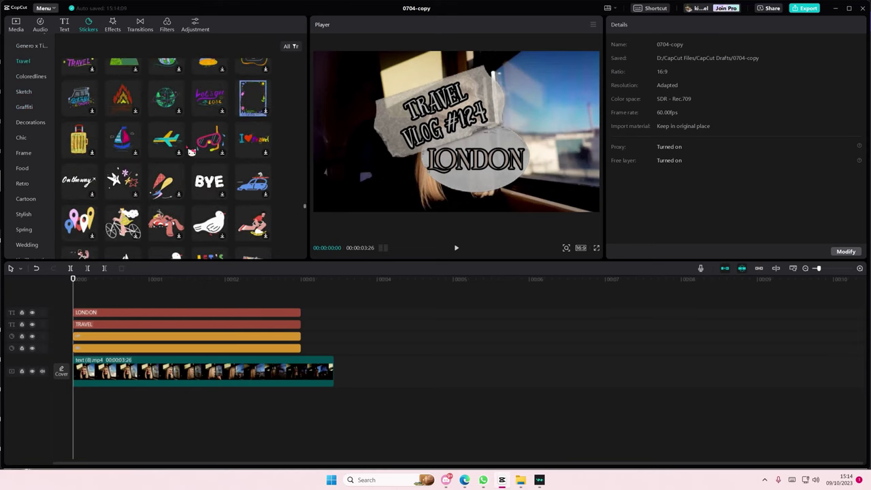
scroll(197, 156, up, 3)
scroll(244, 199, down, 6)
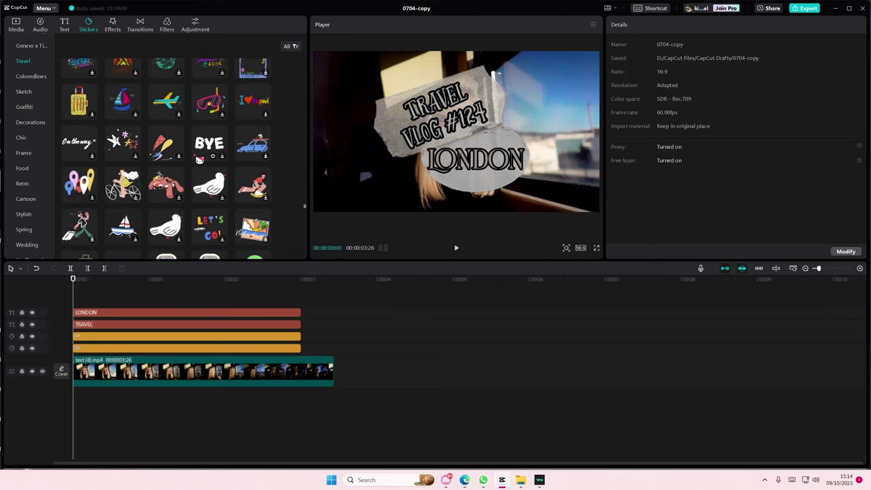
scroll(167, 156, down, 3)
scroll(166, 157, up, 1)
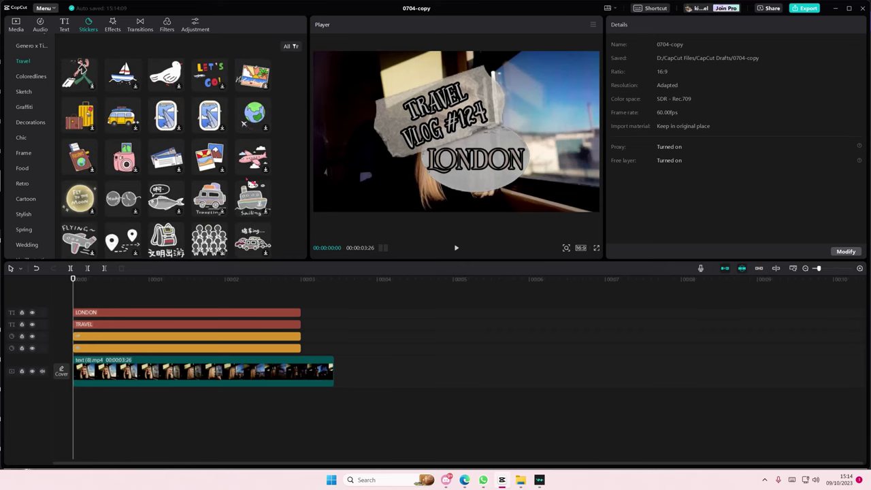
scroll(117, 163, down, 1)
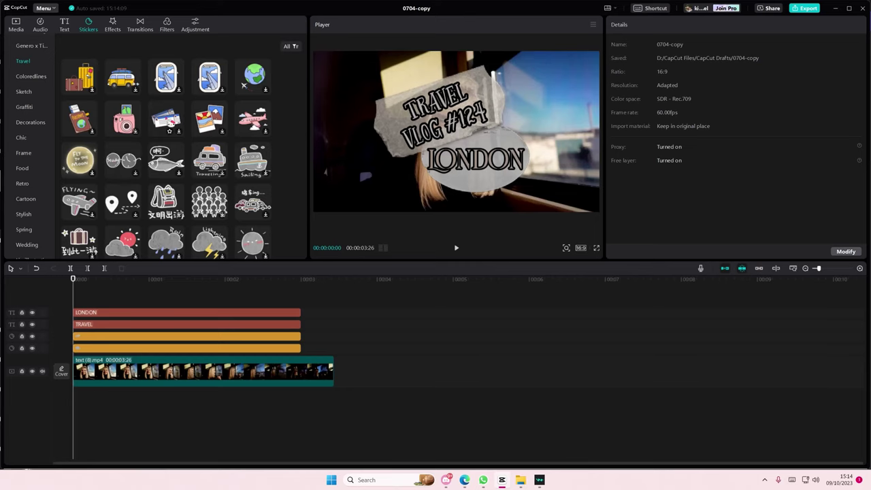
Step: Add the plane tickets sticker, scale it to 48%, and place it above LONDON beside #124, at X 699, Y 91
click(179, 131)
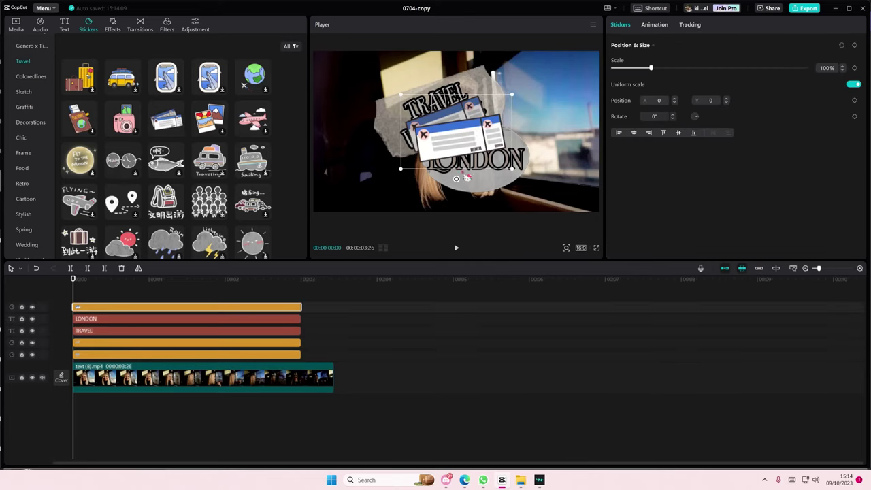
drag(467, 177, 452, 140)
drag(428, 178, 522, 140)
drag(548, 101, 533, 111)
drag(512, 139, 515, 134)
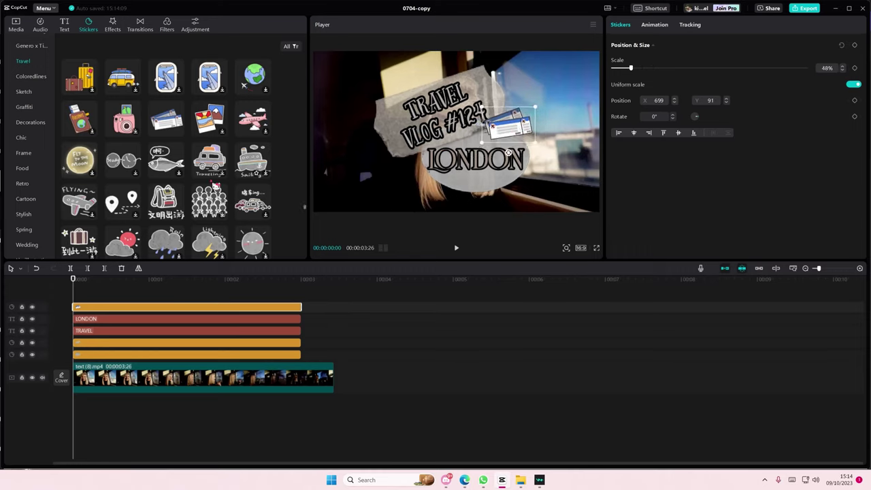
Step: Add the pink camera sticker just before the LONDON text at X -708, Y -388, scaled to 47%
drag(95, 121, 414, 176)
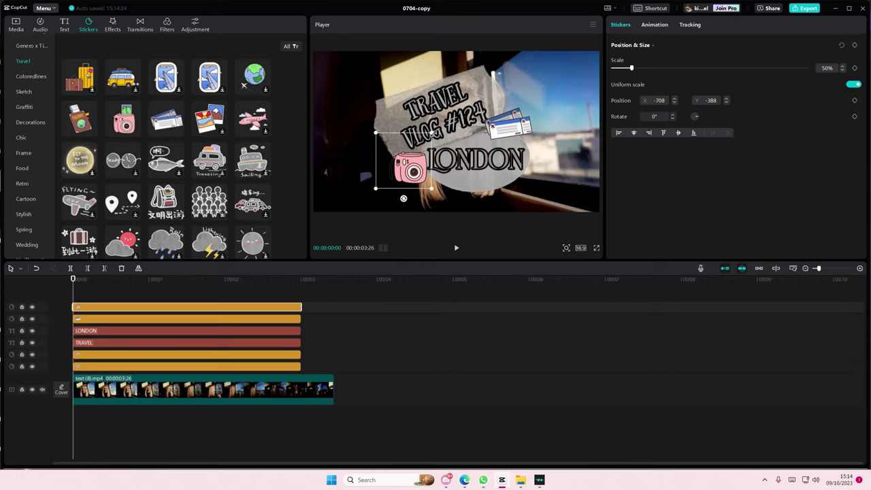
drag(432, 133, 431, 136)
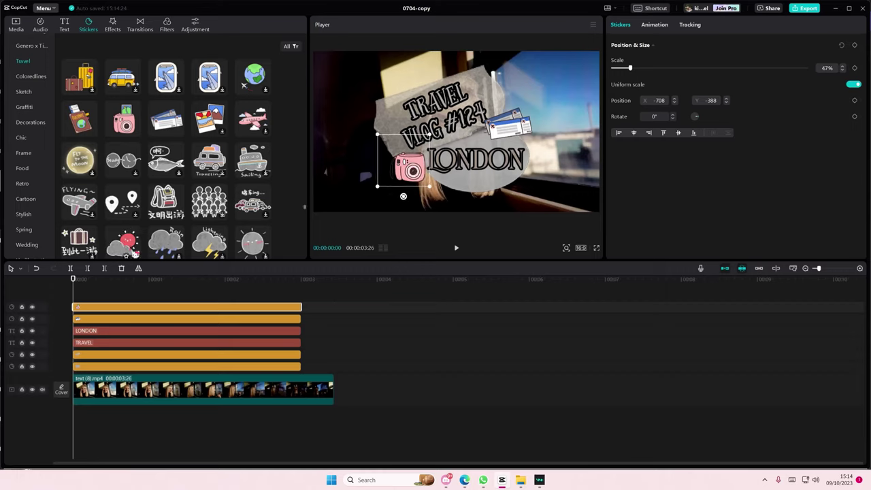
click(113, 289)
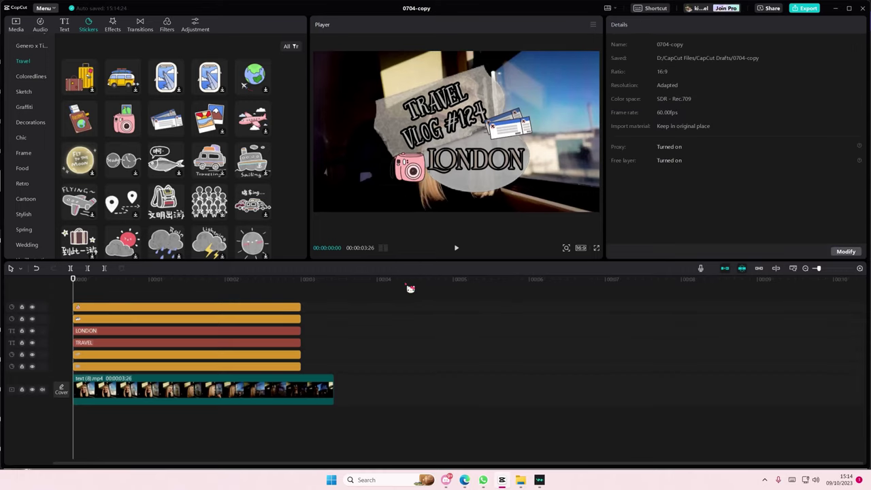
Step: Combine all the stickers and both texts above the video into one compound clip
drag(313, 371, 255, 304)
click(329, 371)
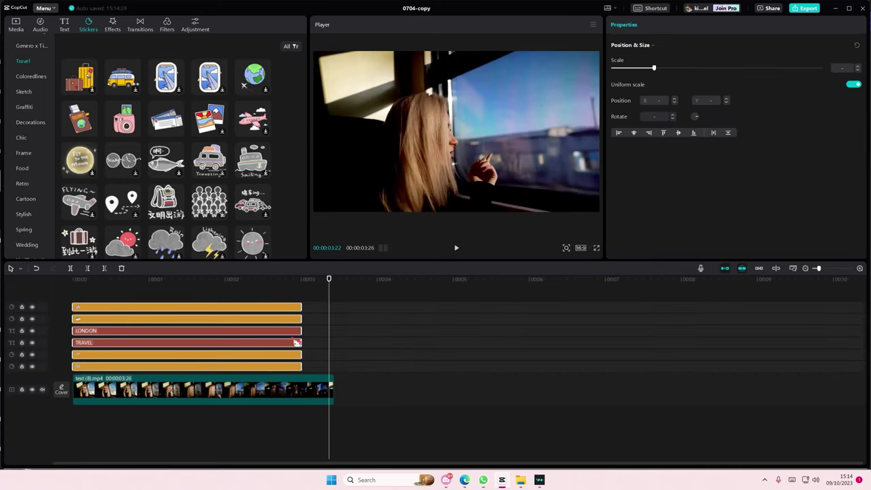
right_click(294, 339)
click(283, 301)
drag(302, 368, 264, 305)
right_click(271, 324)
click(302, 416)
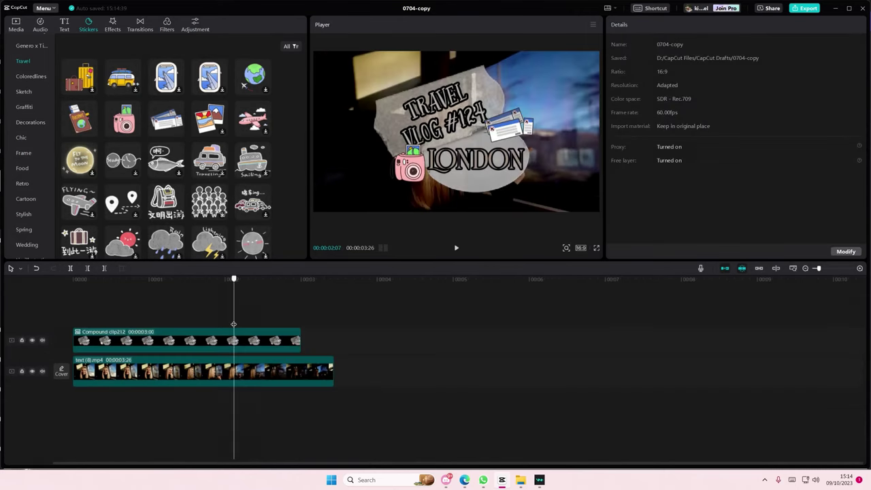
Step: Apply the Zoom 1 entrance animation to the compound clip
click(215, 340)
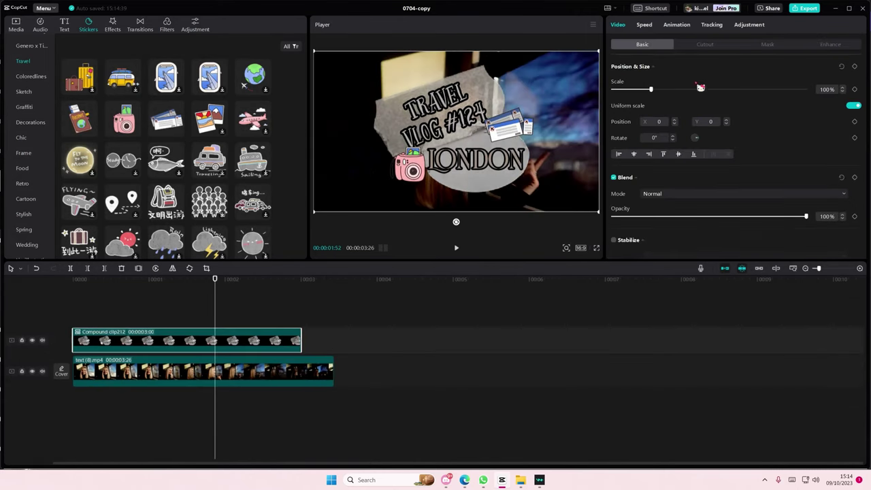
click(692, 26)
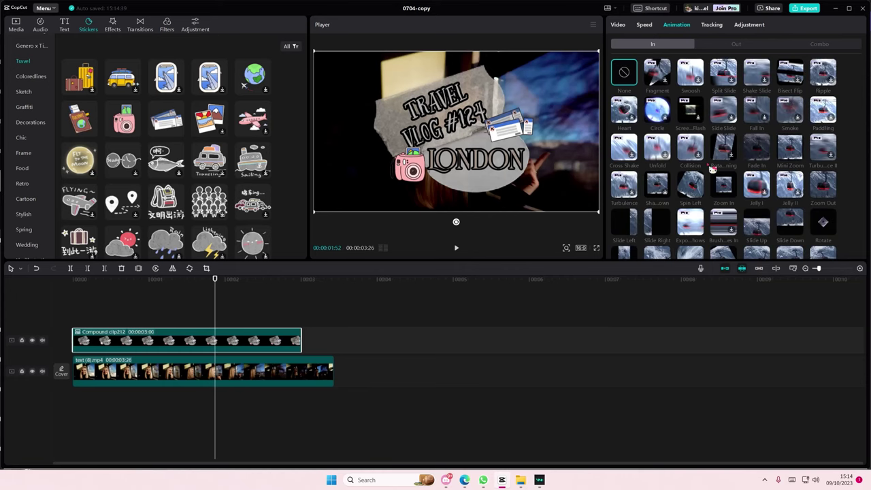
scroll(713, 170, down, 2)
scroll(712, 169, down, 2)
click(626, 228)
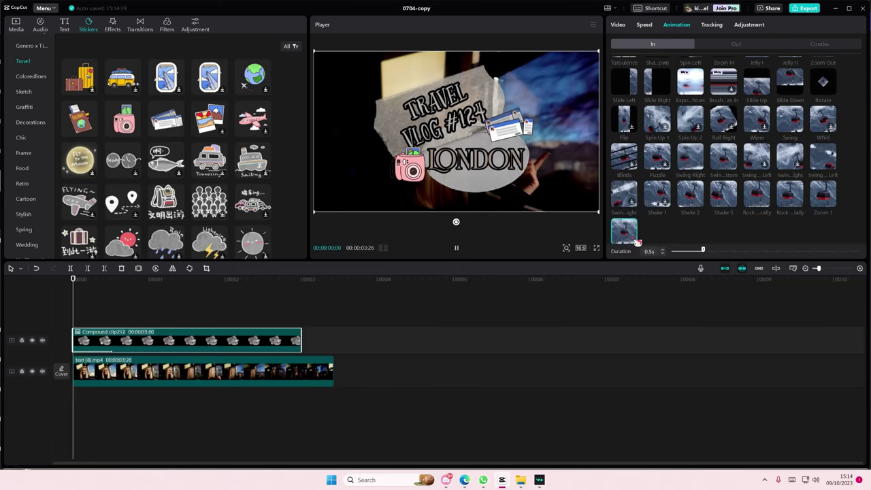
click(823, 194)
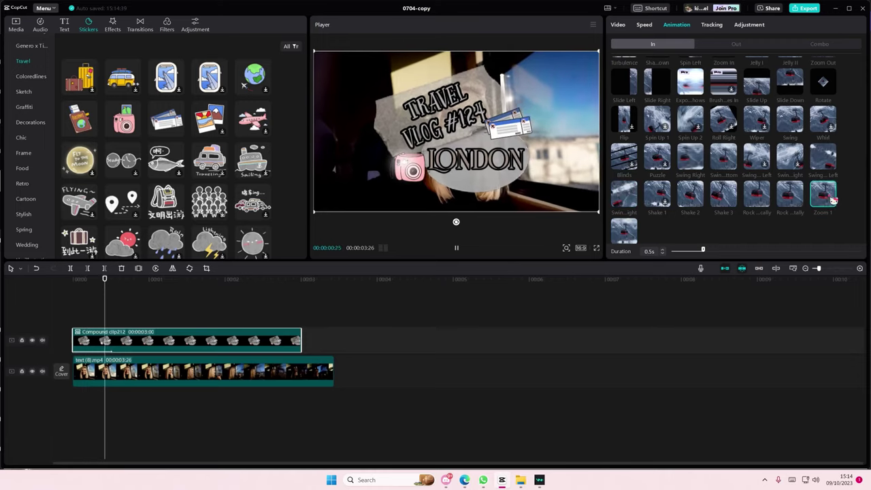
Step: Trim the compound clip to 00:00:01:20 and give it the Fade Out exit animation
click(734, 45)
click(757, 147)
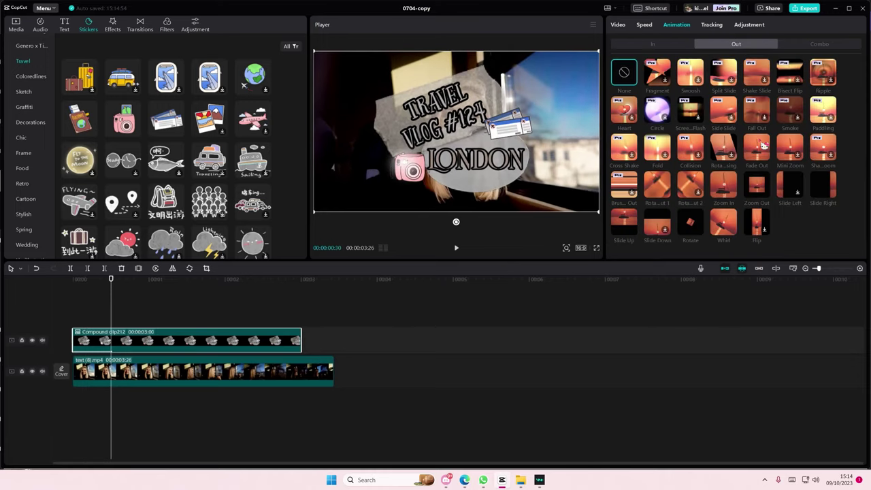
drag(302, 339, 175, 338)
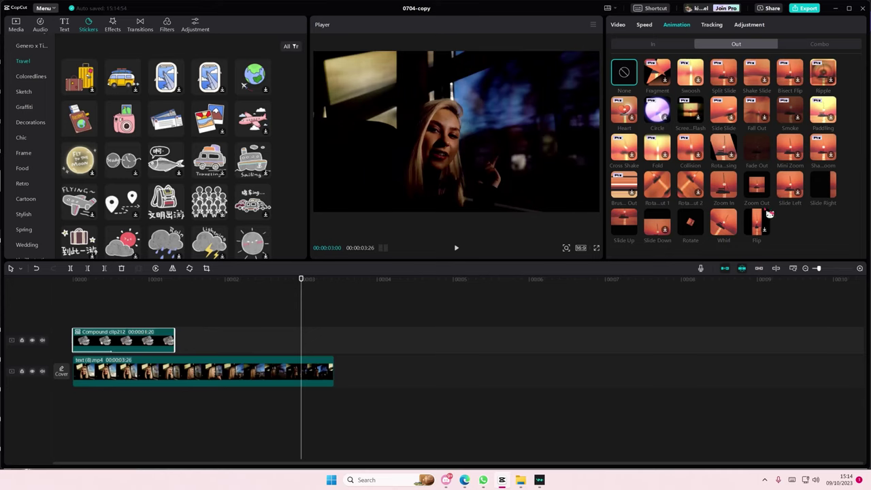
click(757, 183)
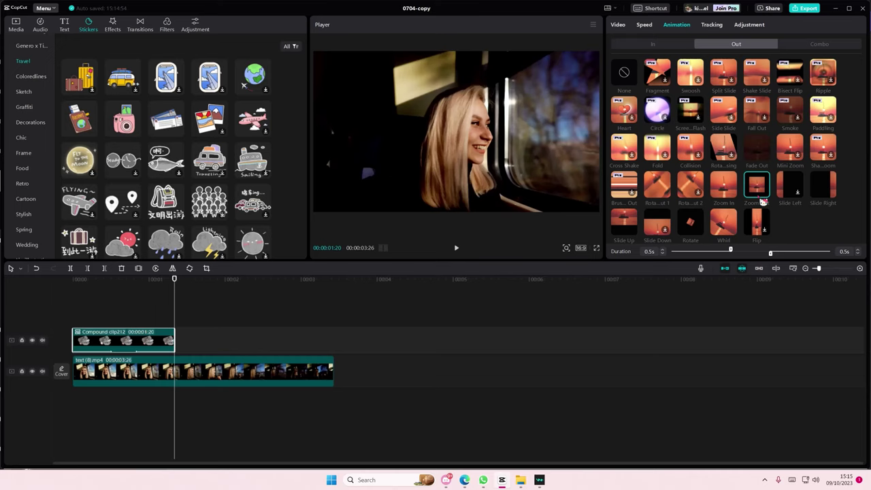
click(757, 146)
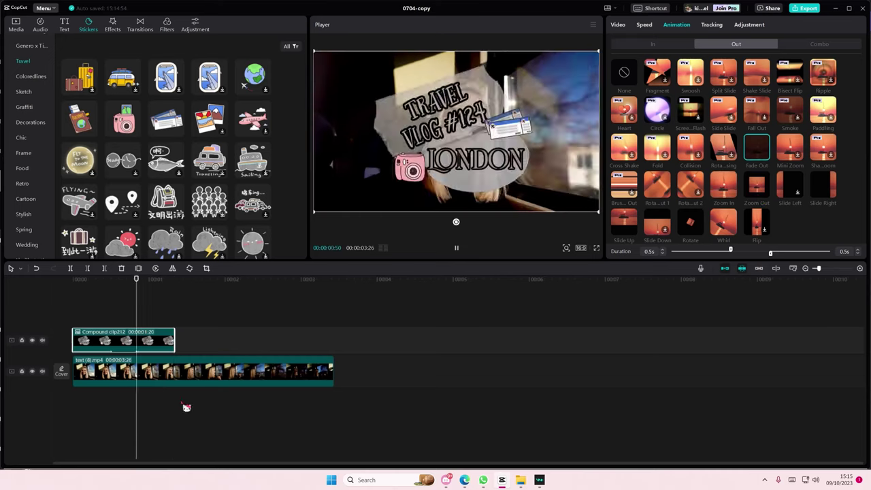
Step: Preview the compound clip's animations and shorten both the entrance and exit durations to 0.2 s
click(70, 318)
click(458, 249)
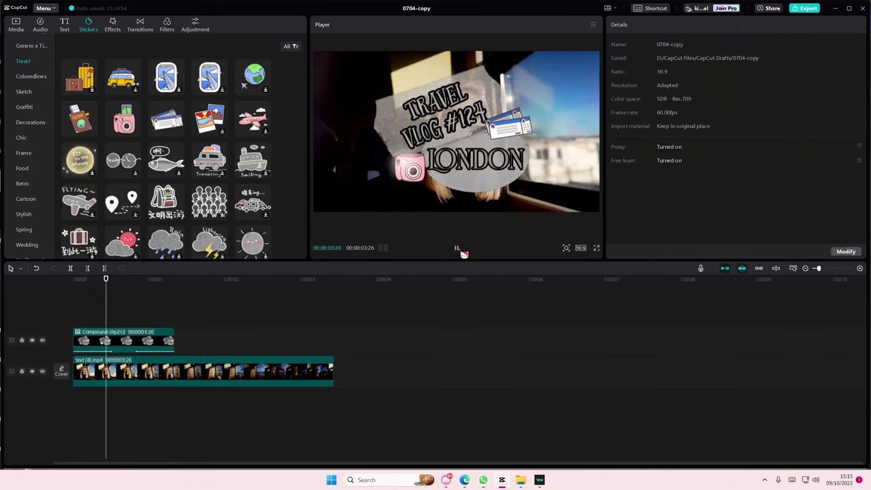
click(150, 338)
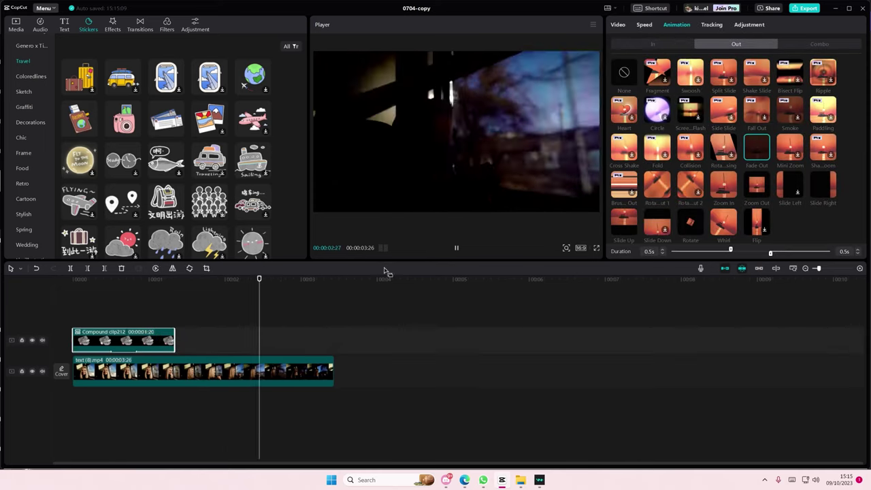
click(456, 249)
click(699, 252)
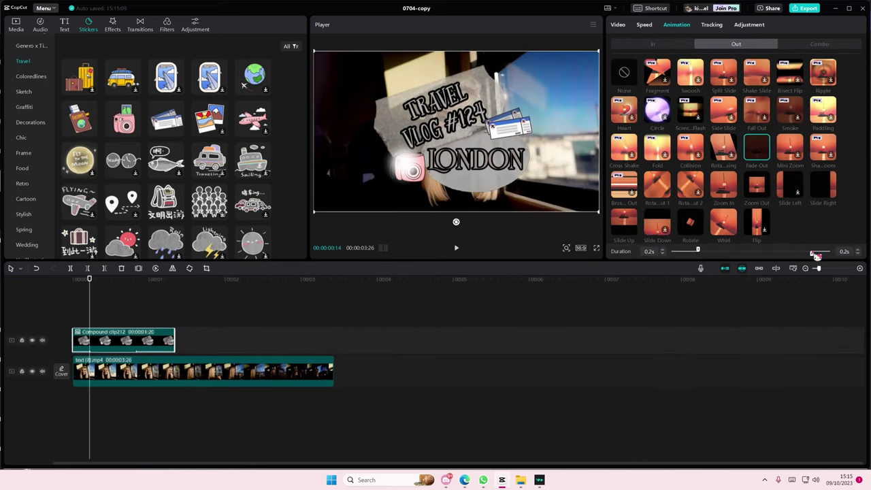
Step: Play the title from the start of the timeline to check the timing of the shortened animations
click(21, 305)
click(457, 248)
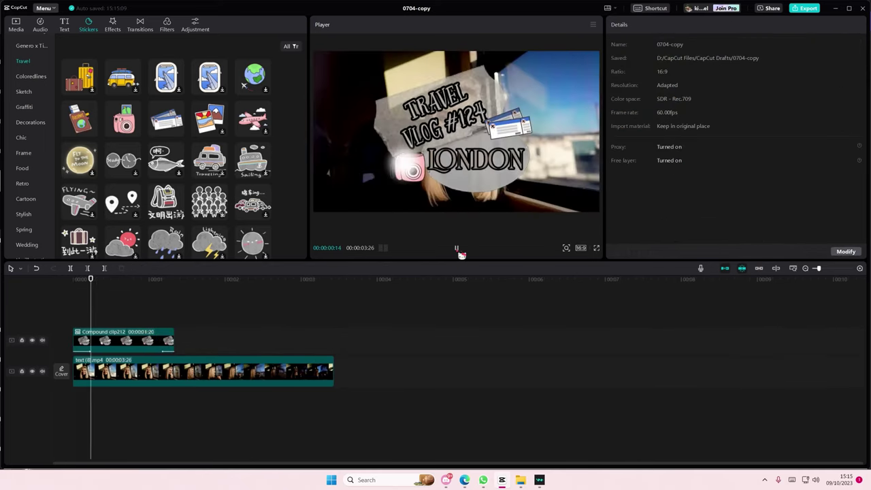
click(81, 294)
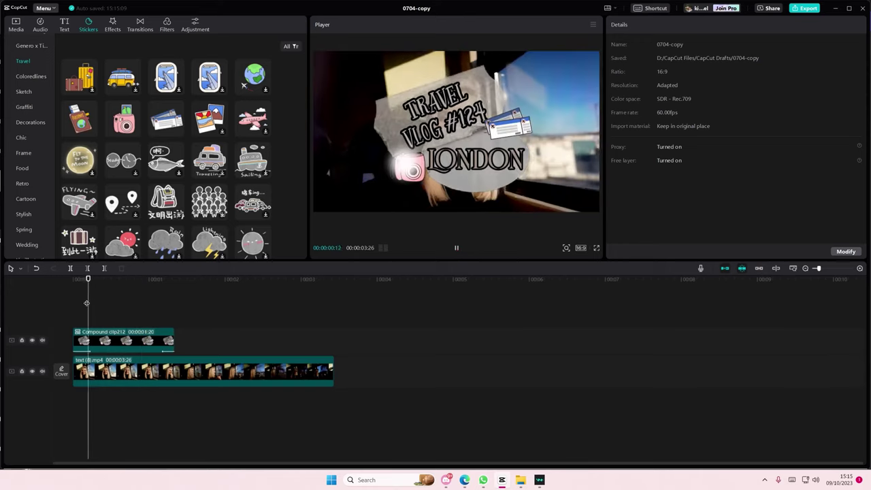
click(81, 294)
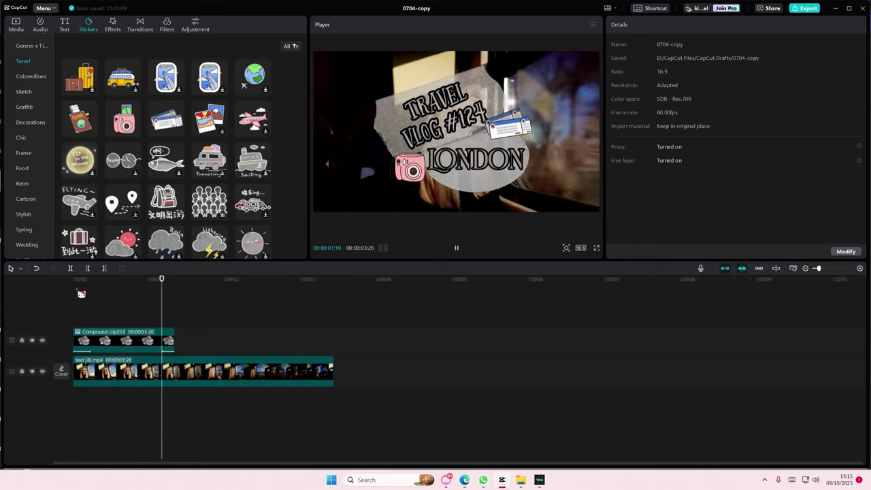
click(456, 248)
Step: Extend the compound clip to 00:00:01:50 and play it back from the start
drag(175, 332, 213, 338)
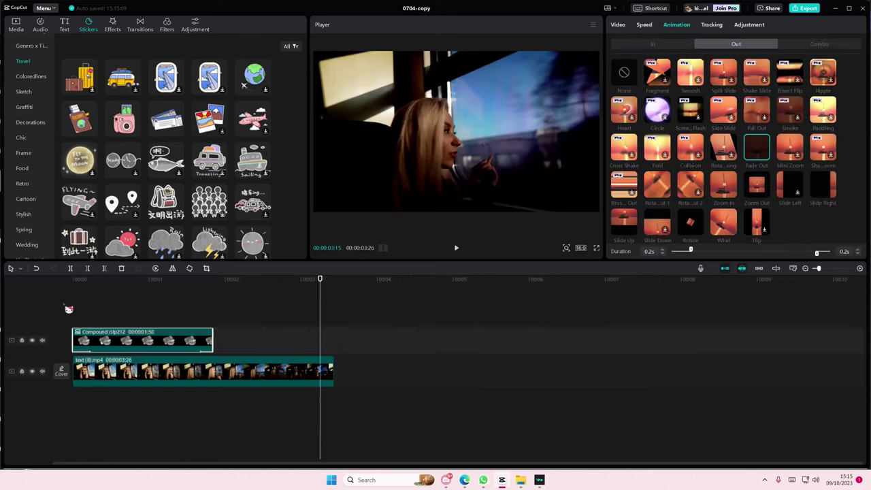
click(81, 301)
click(66, 303)
click(456, 249)
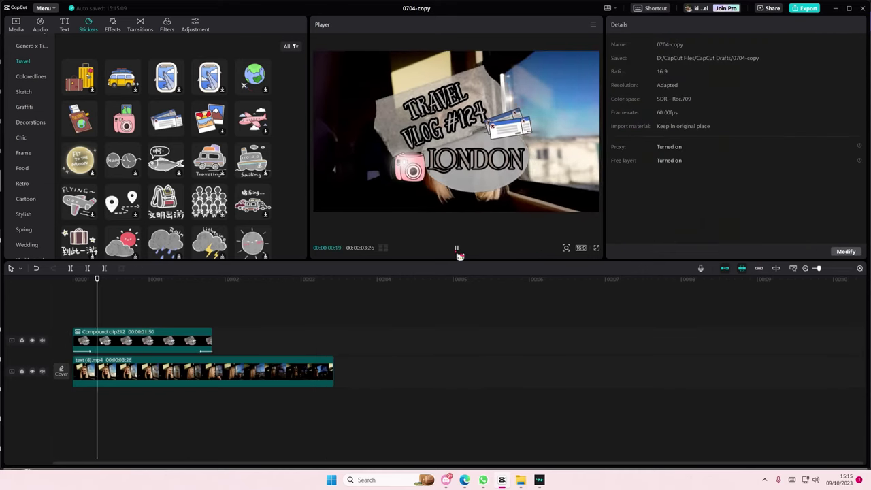